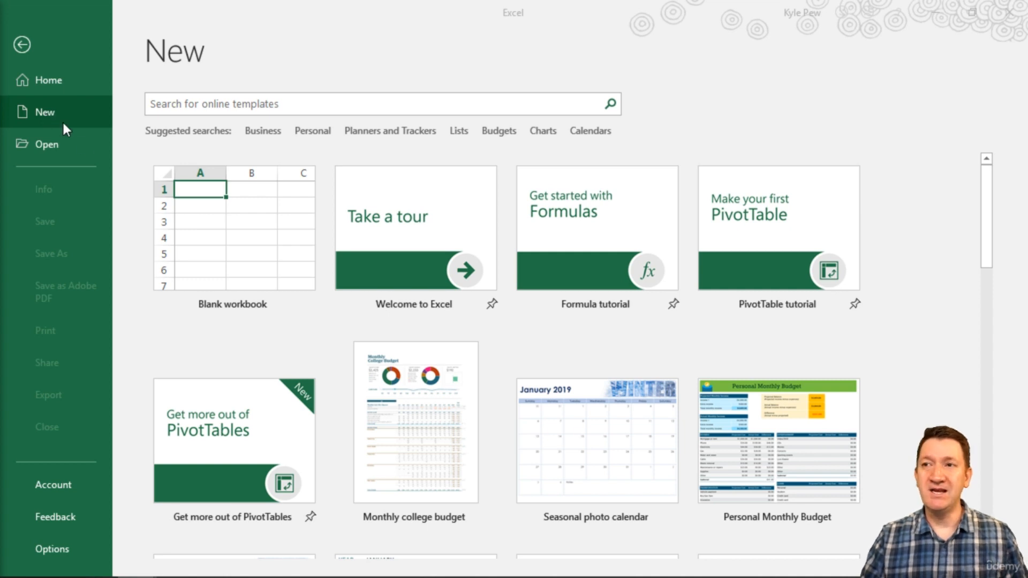
- Create a blank workbook and enter the title "Monthly Budget" in cell A1
left_click(260, 252)
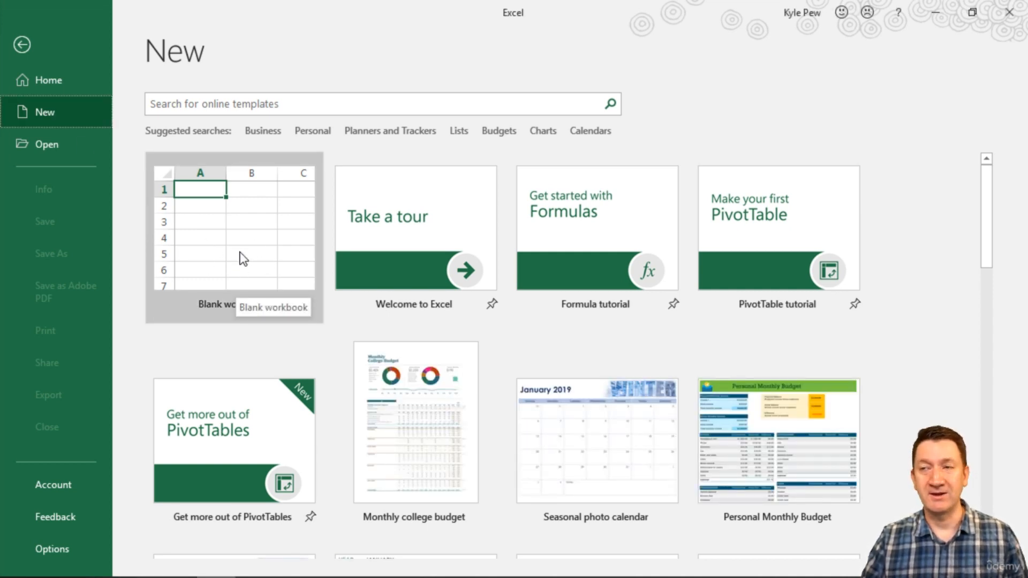
left_click(239, 247)
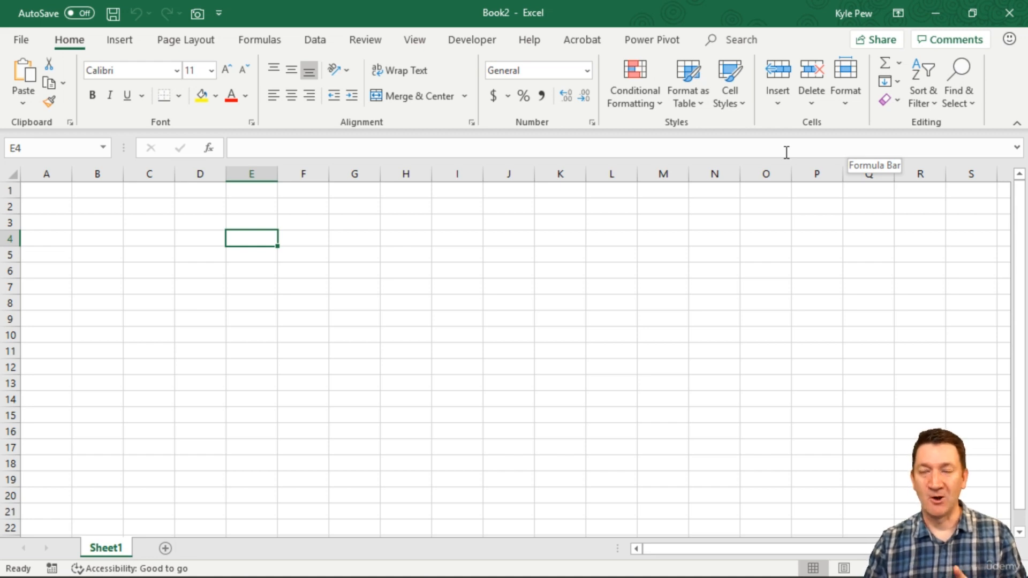
left_click(50, 196)
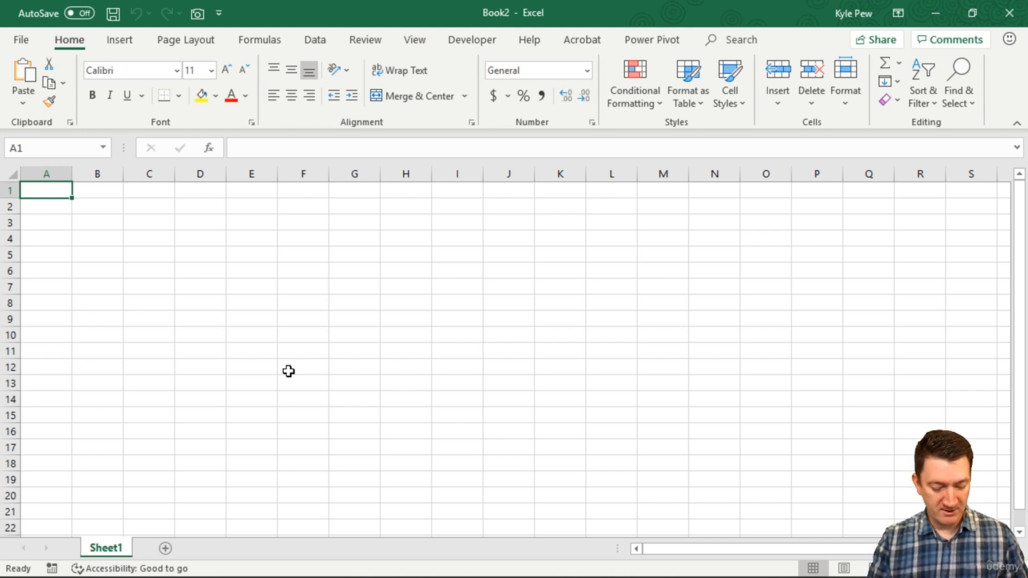
type("Monthl")
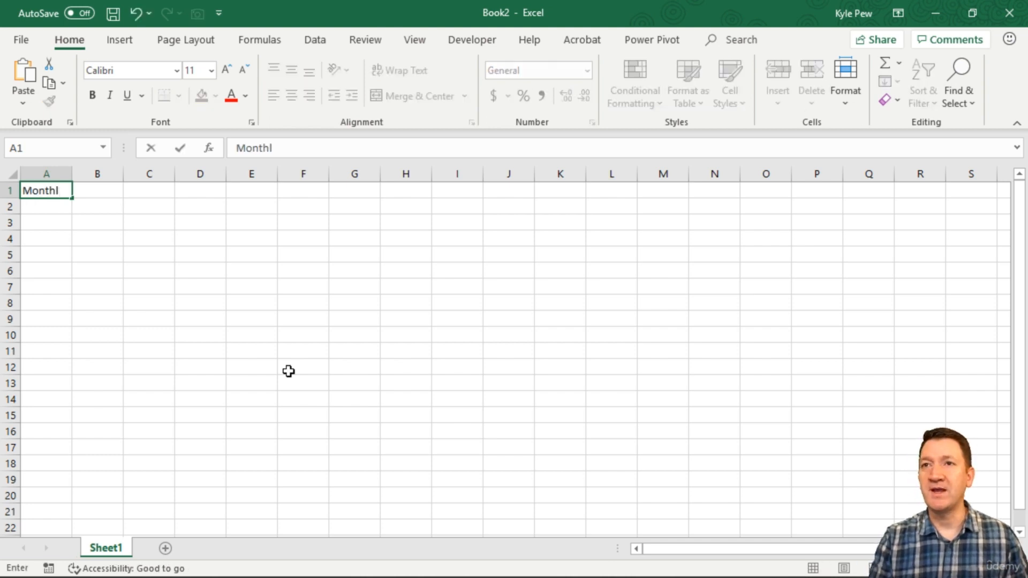
type("y Budget")
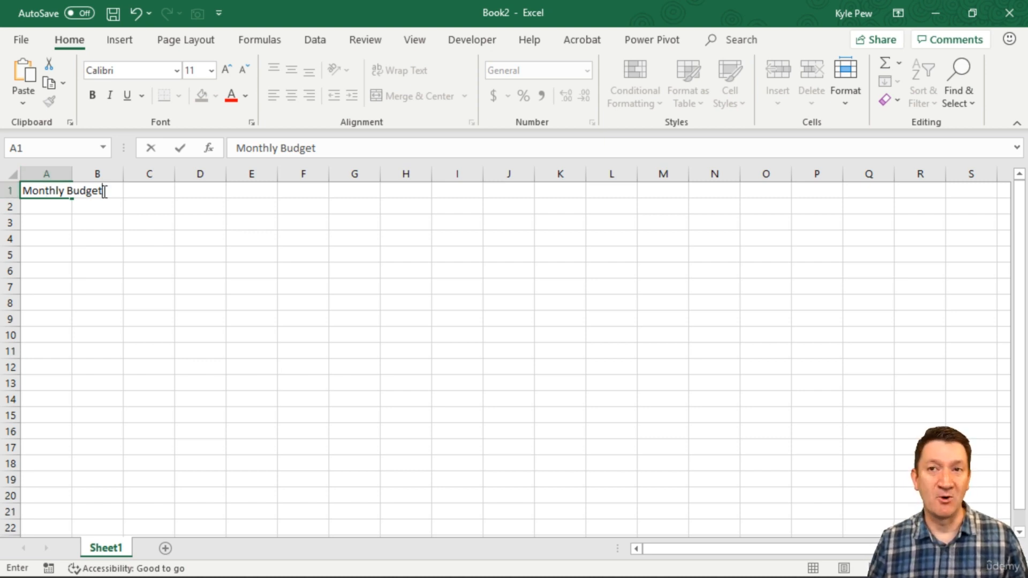
key("Return")
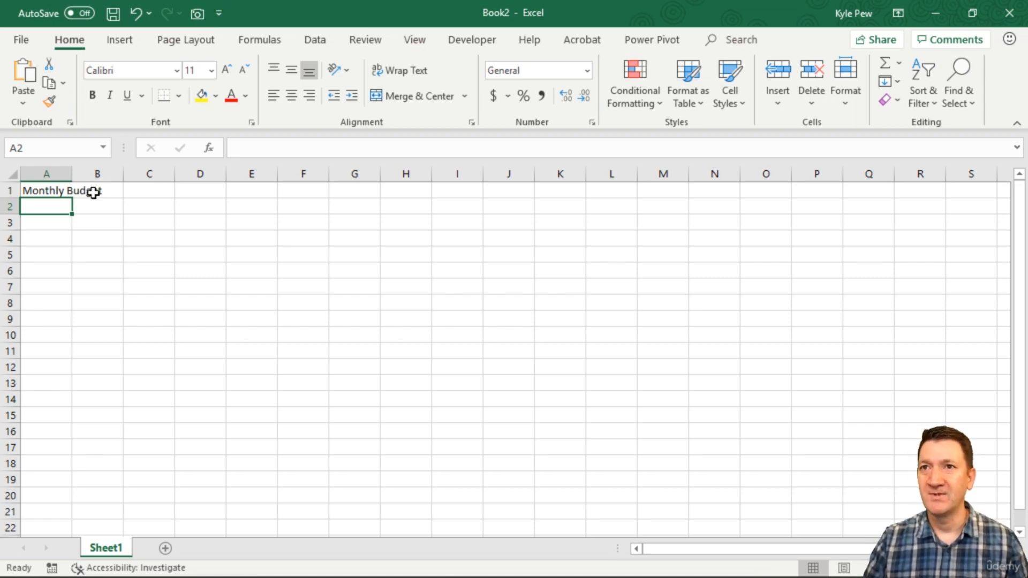
- Enter the heading "Bills" in cell A3, with "Rent" and "Phone" in A4 and A5 below it
left_click(32, 222)
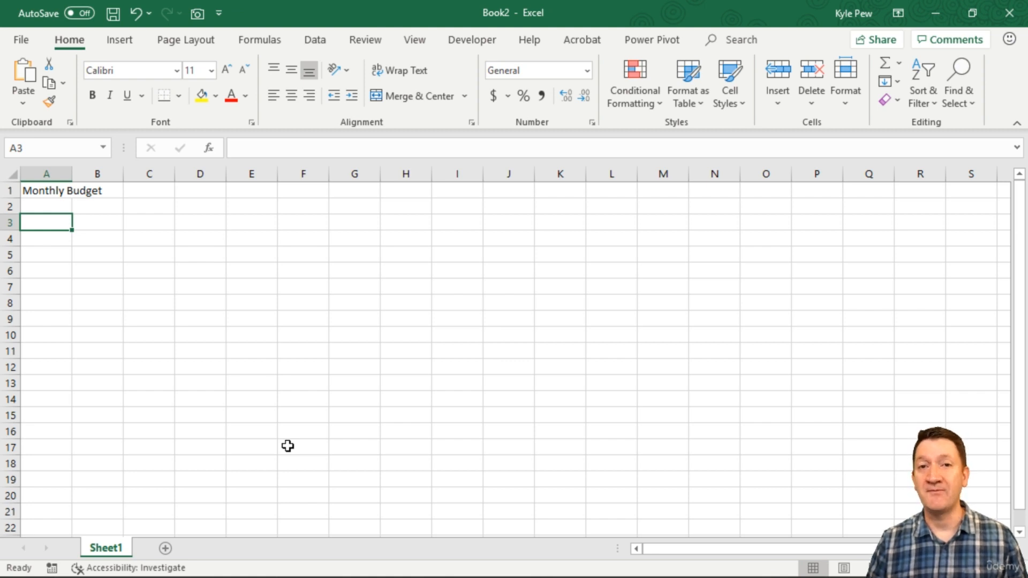
type("Bills")
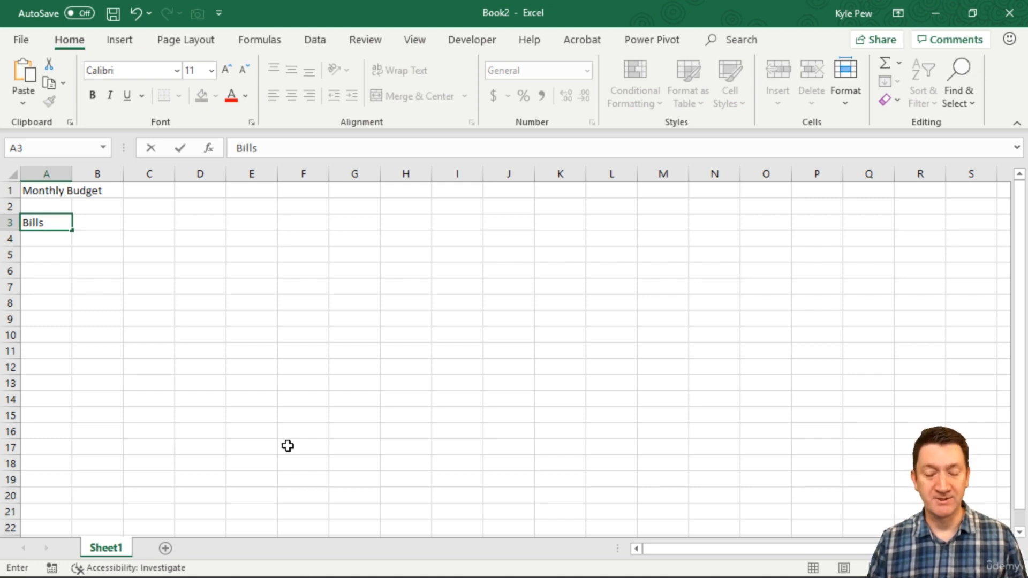
key("Return")
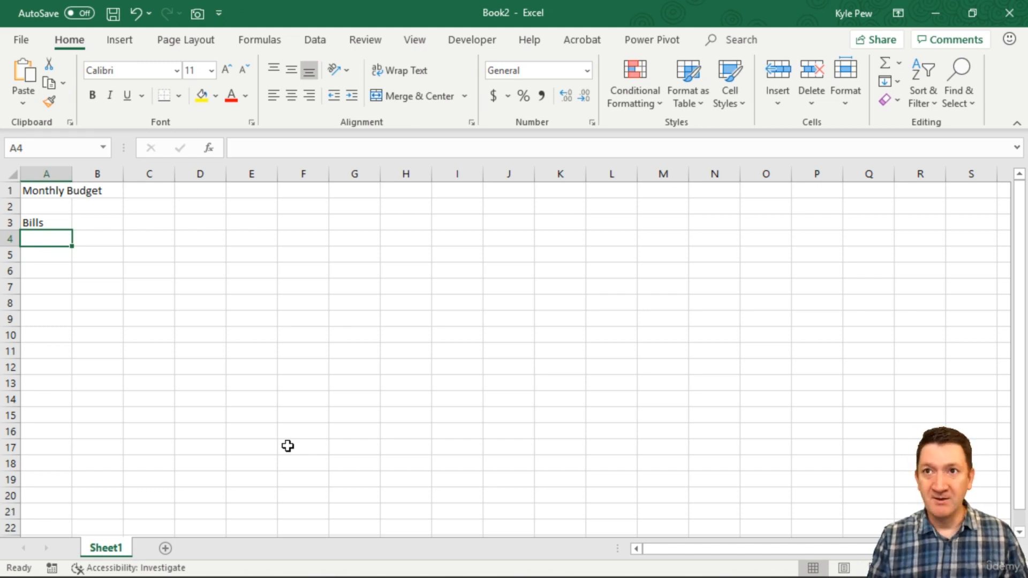
type("Rent")
key("Return")
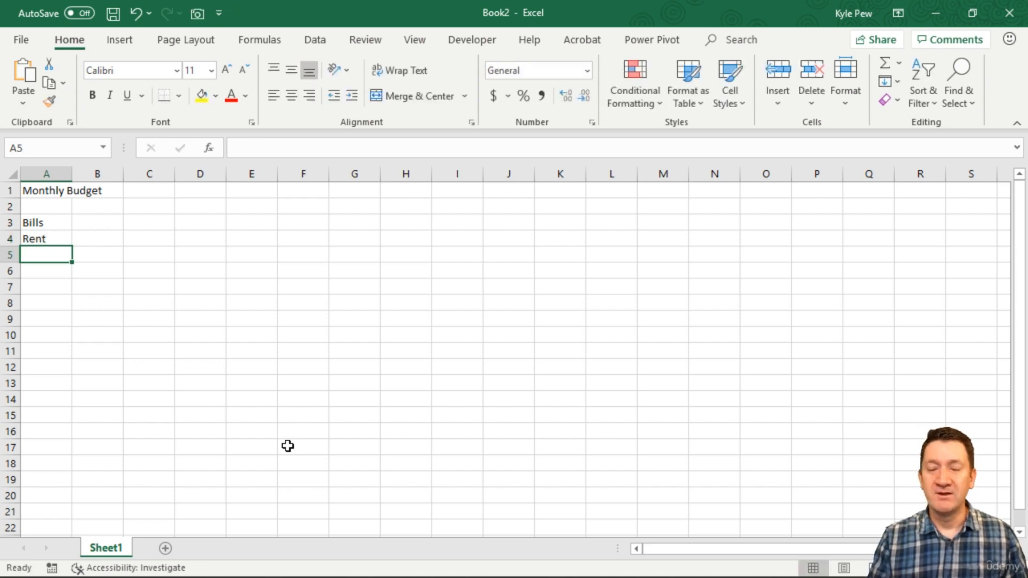
type("Phone")
key("Return")
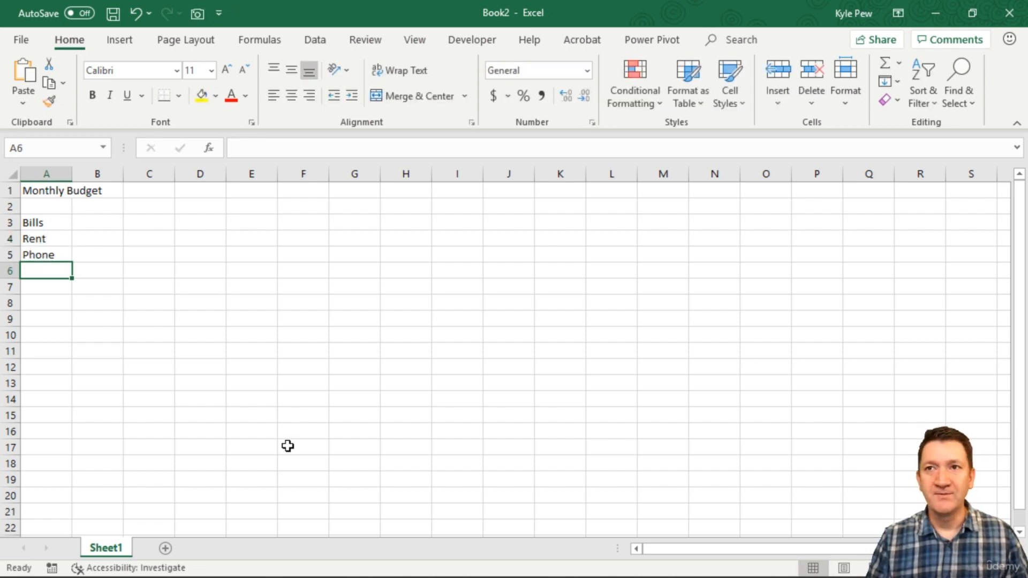
- Continue the column A labels with "Credit Cards", "Food", "Candy" and "Total" in cells A6 to A9
type("Cr")
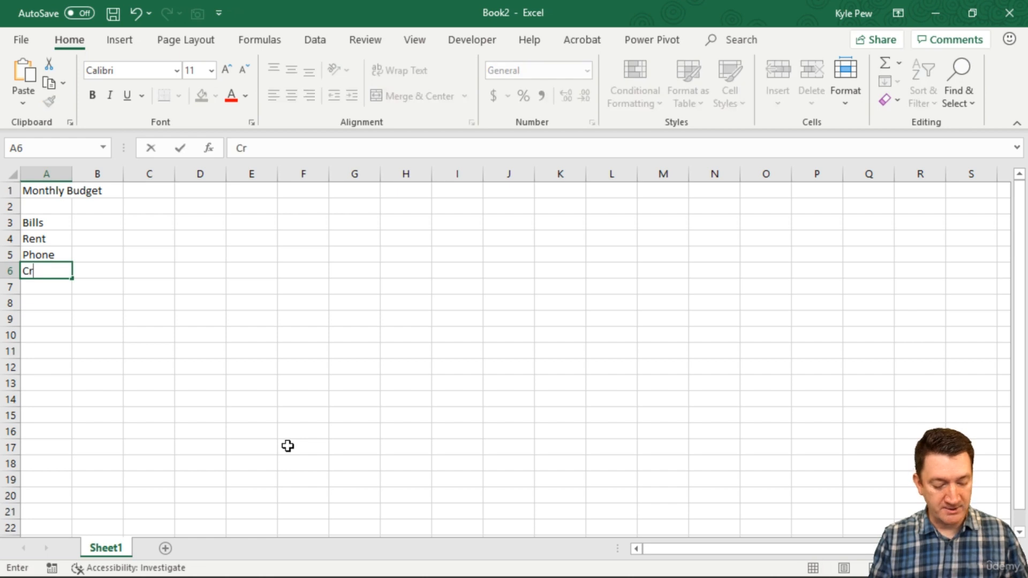
type("ed")
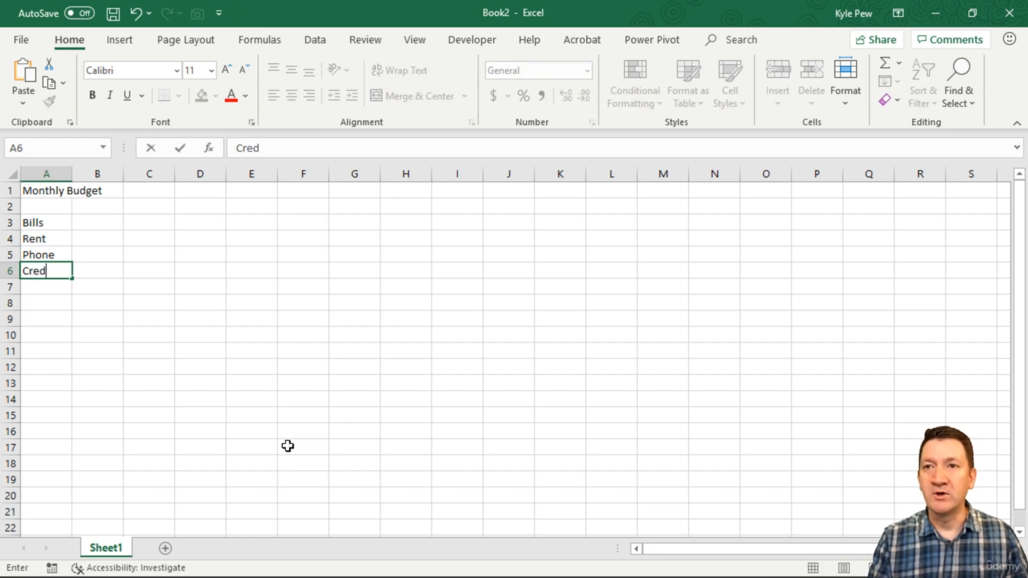
type("it Cards")
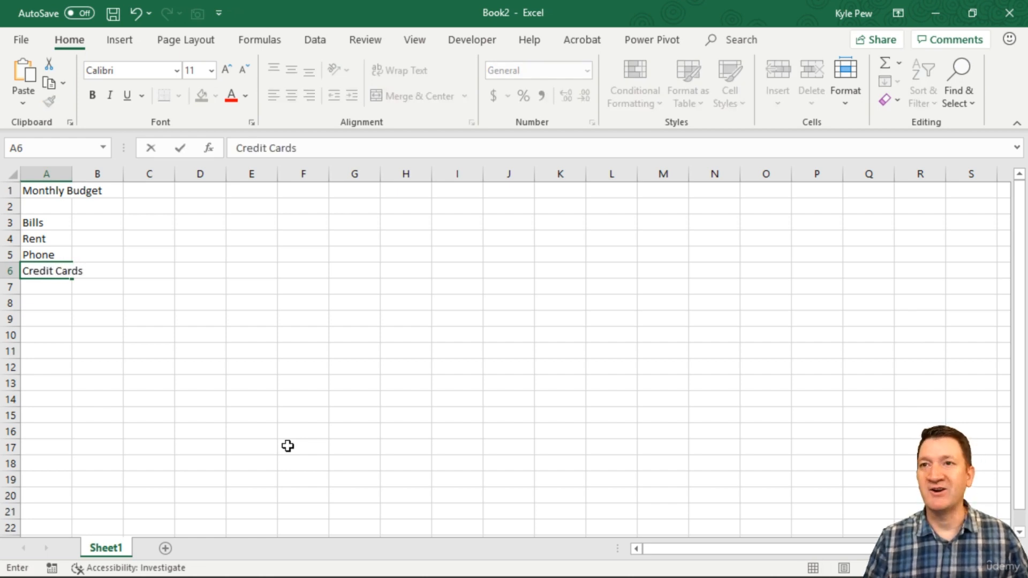
key("Return")
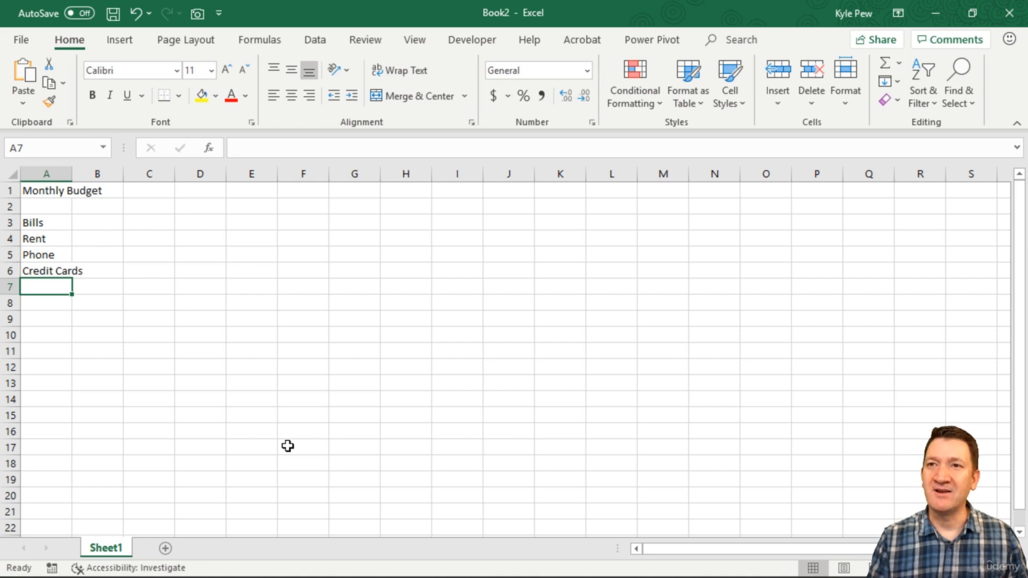
type("Food")
key("Return")
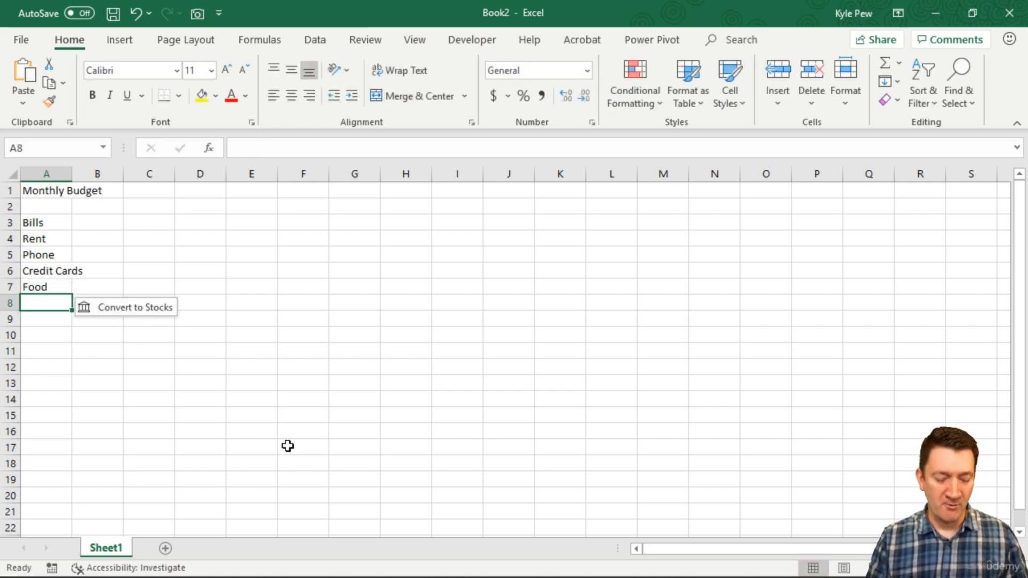
type("Candy")
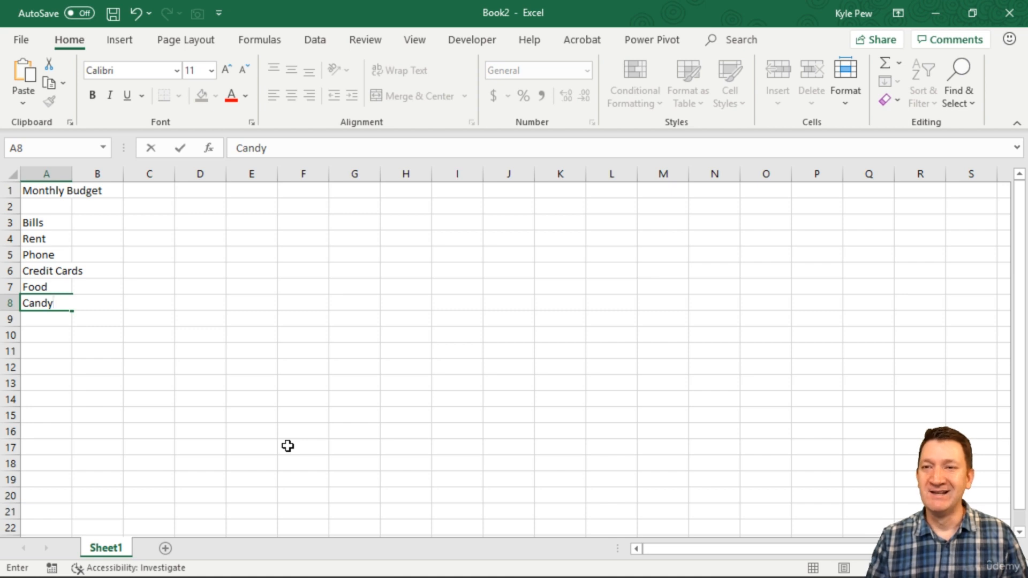
key("Return")
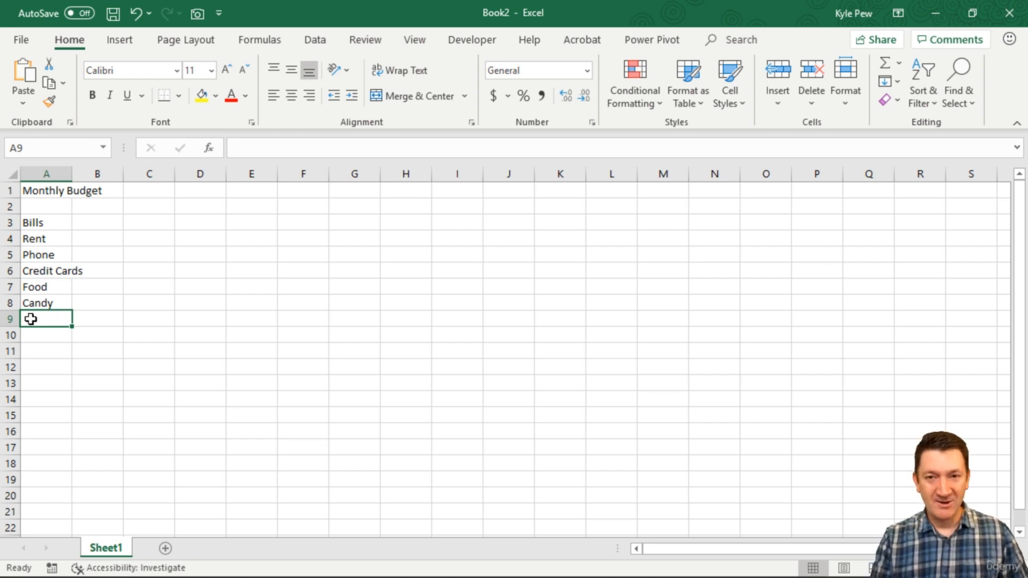
type("Total")
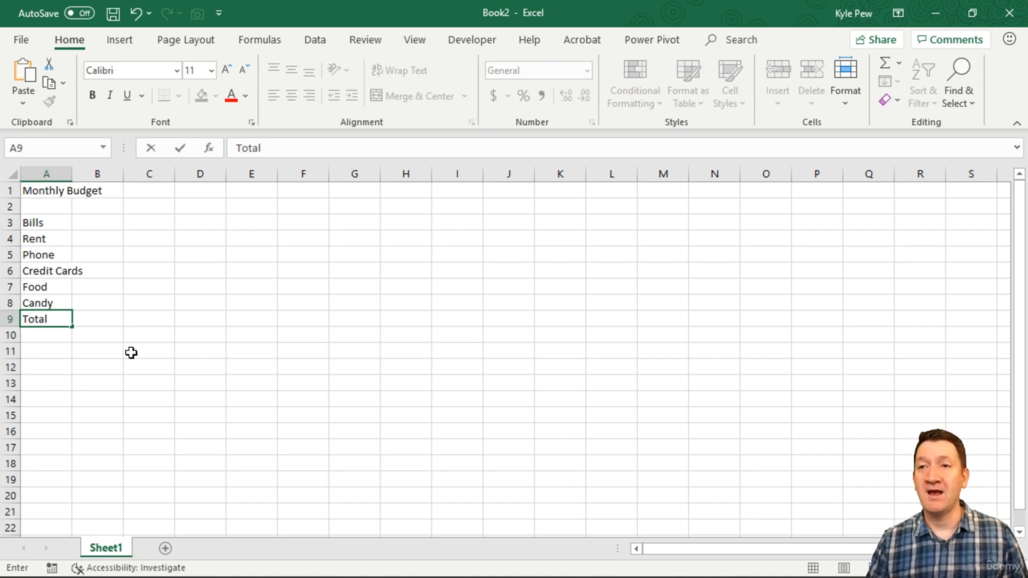
left_click_drag(103, 316, 295, 318)
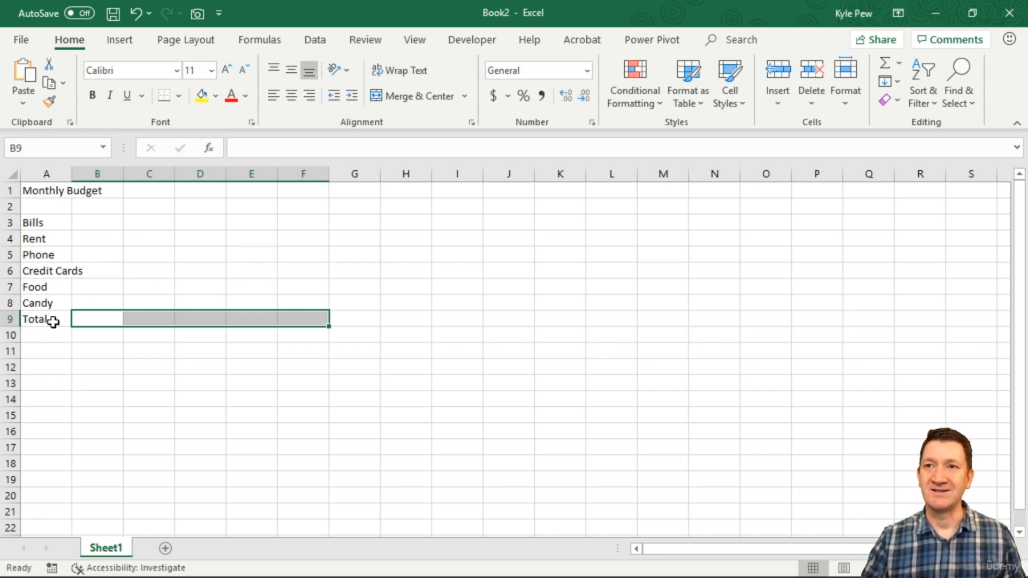
left_click_drag(40, 225, 36, 320)
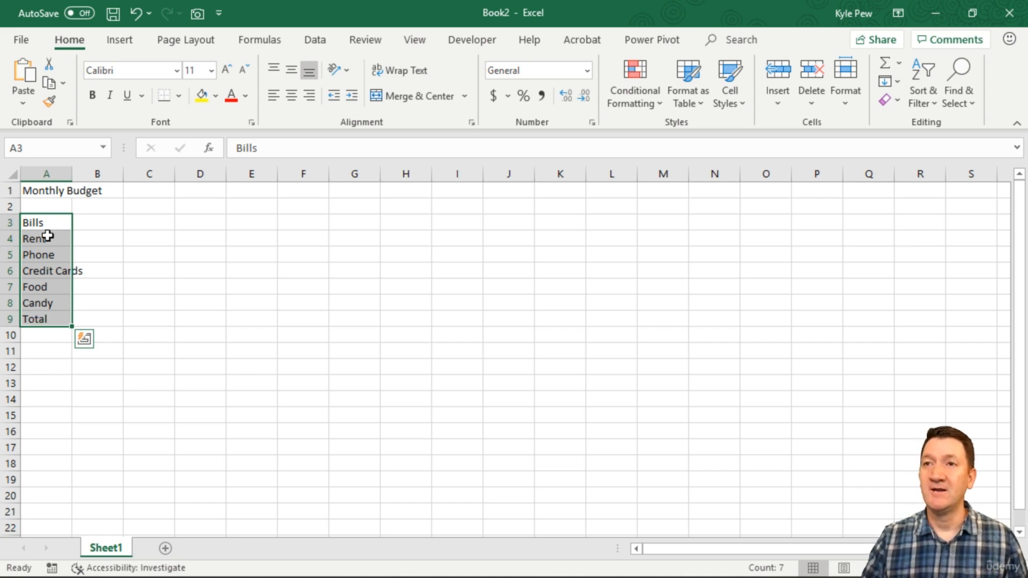
- Enter the column headings "Jan", "Feb", "Mar" and "Total" in cells B3 to E3, beside the Bills heading
left_click(97, 223)
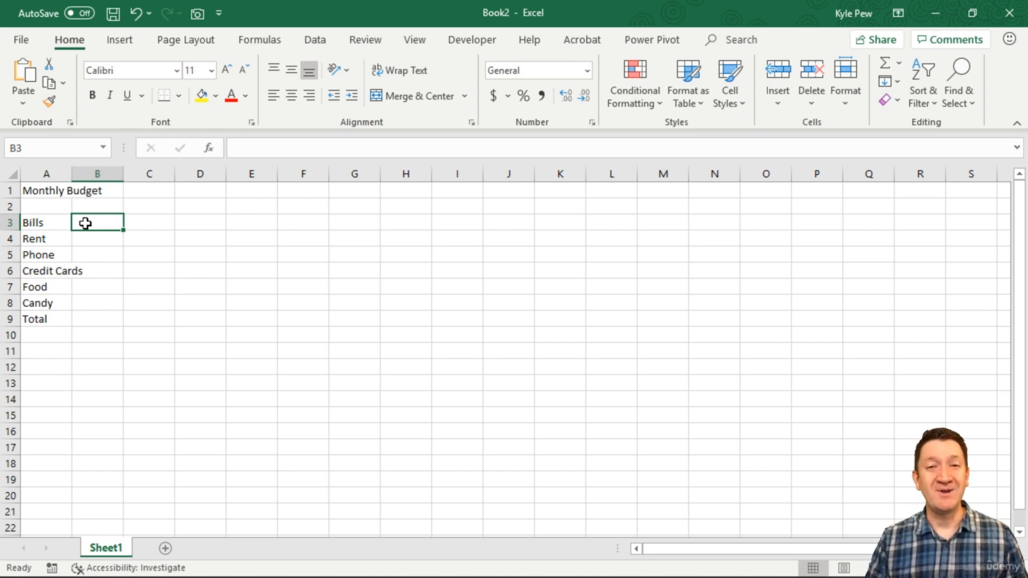
type("Jan")
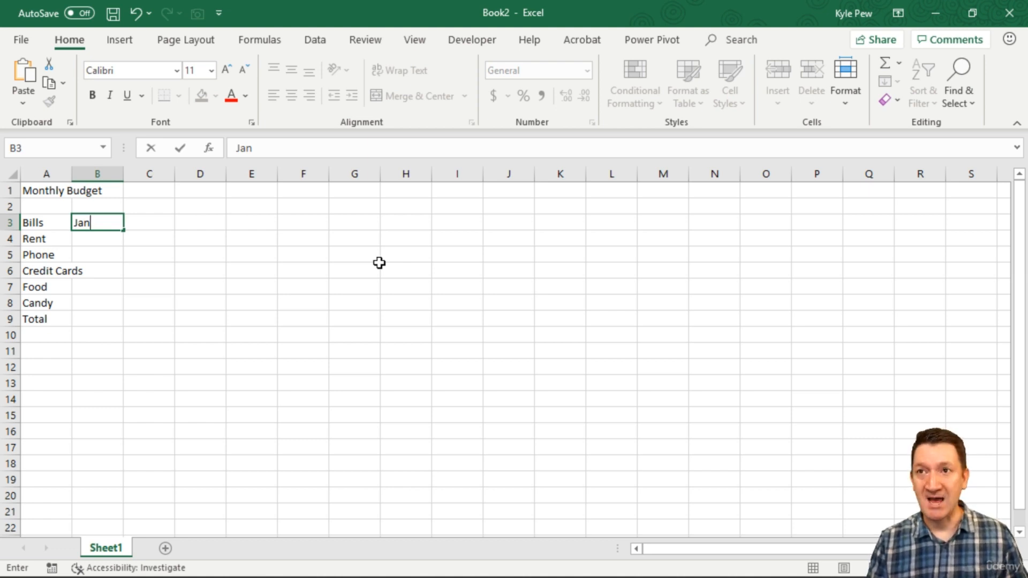
key("Tab")
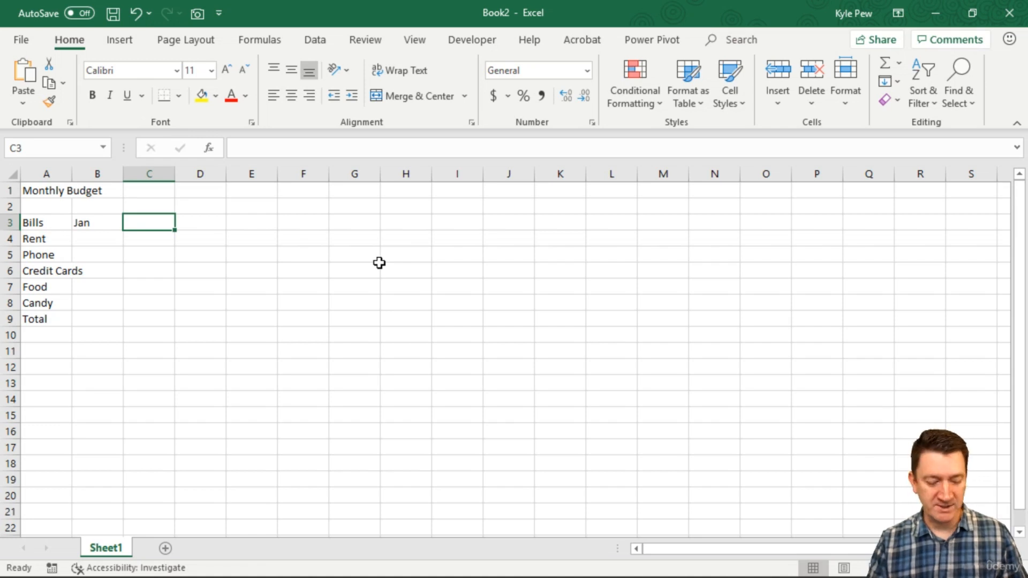
type("Feb")
key("Tab")
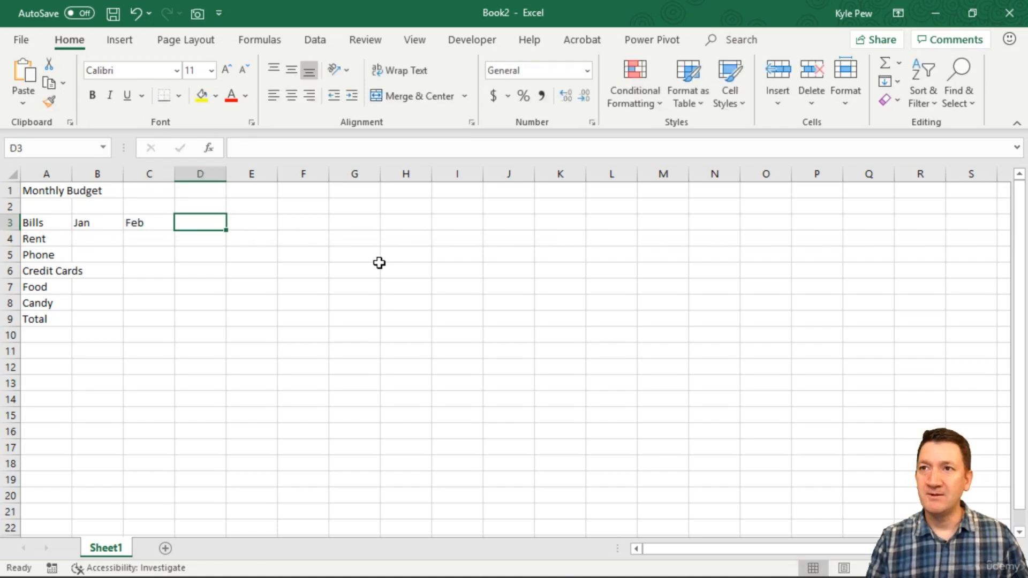
type("Mar")
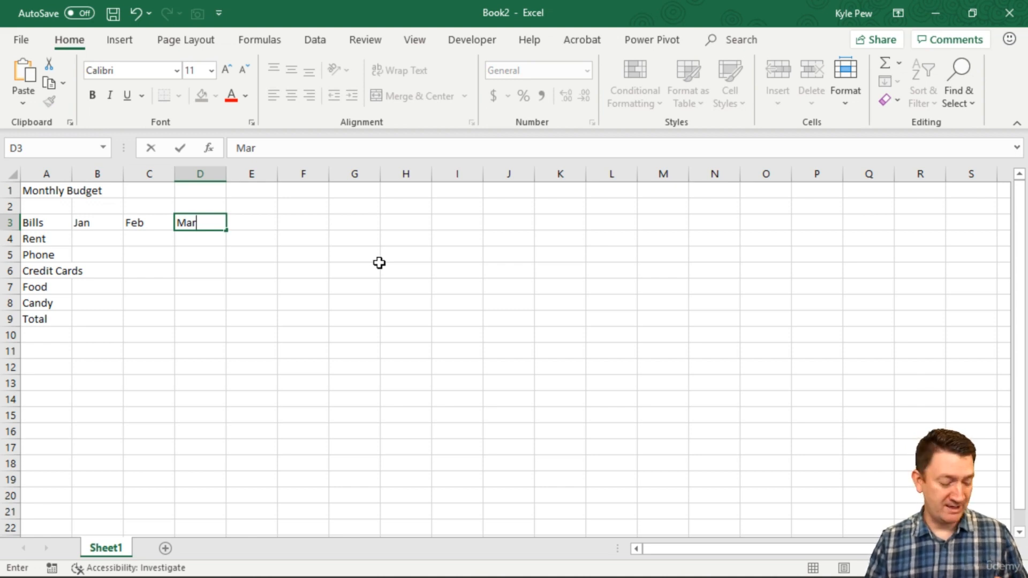
key("Tab")
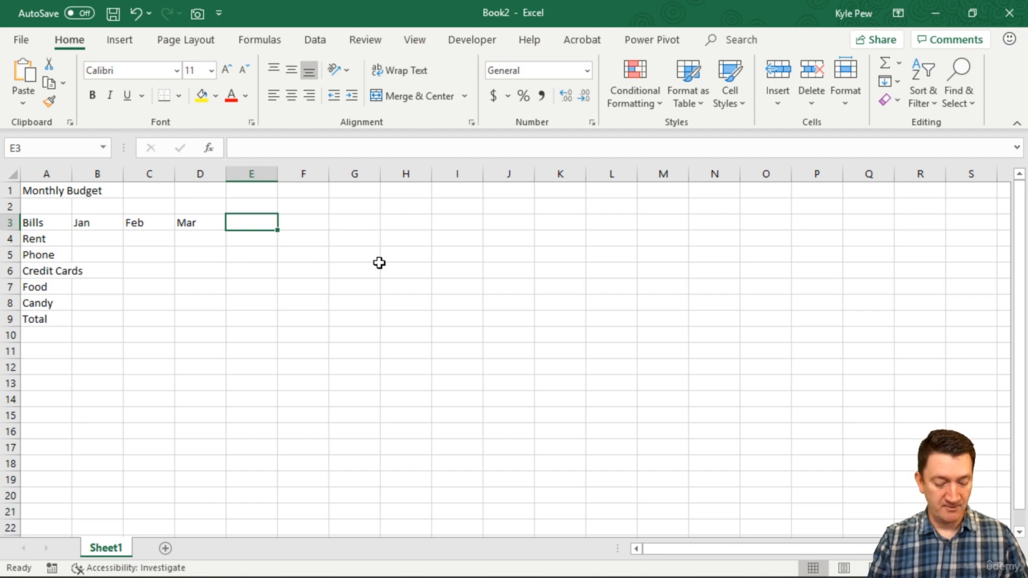
type("Total")
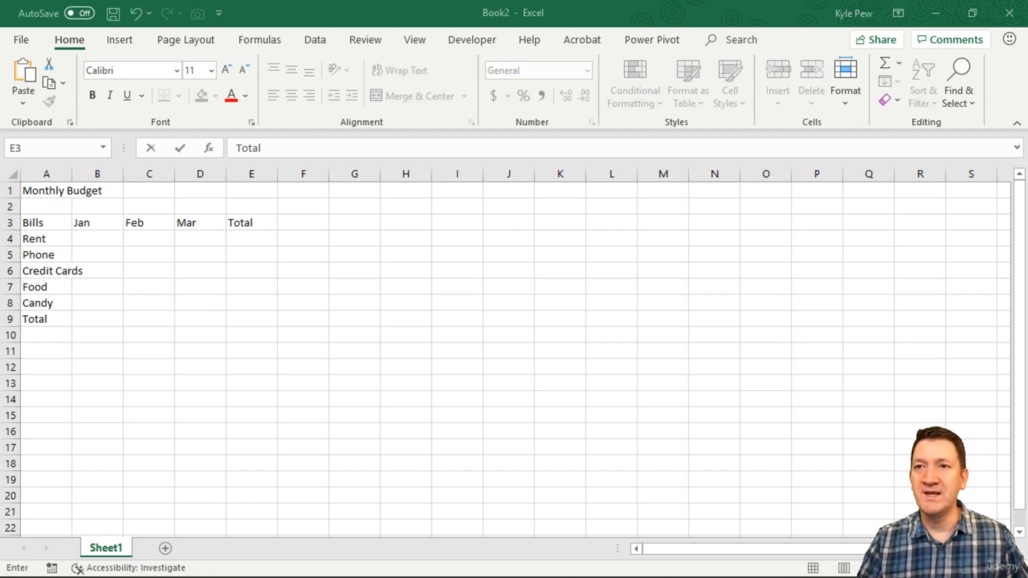
left_click(26, 374)
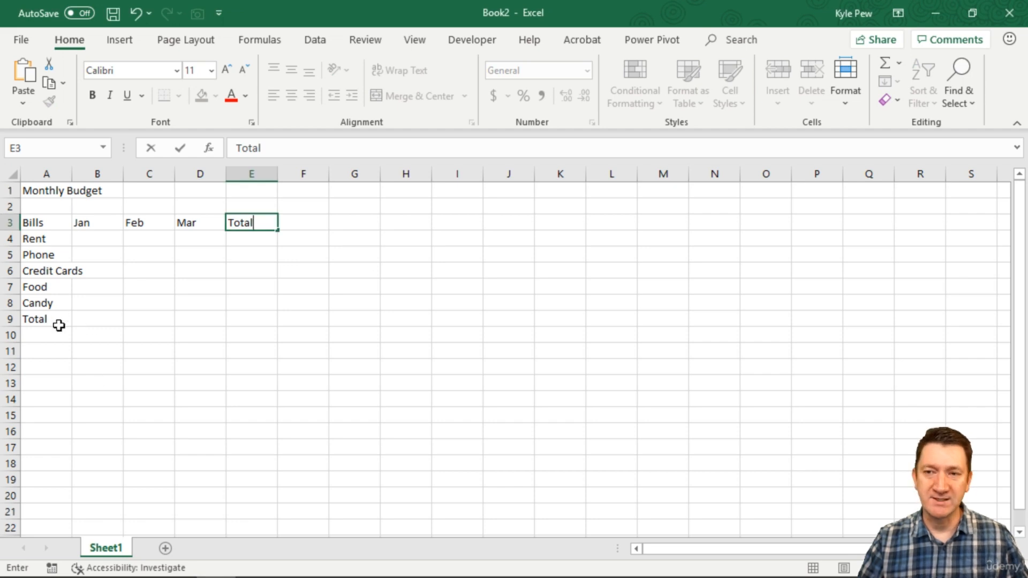
key("Return")
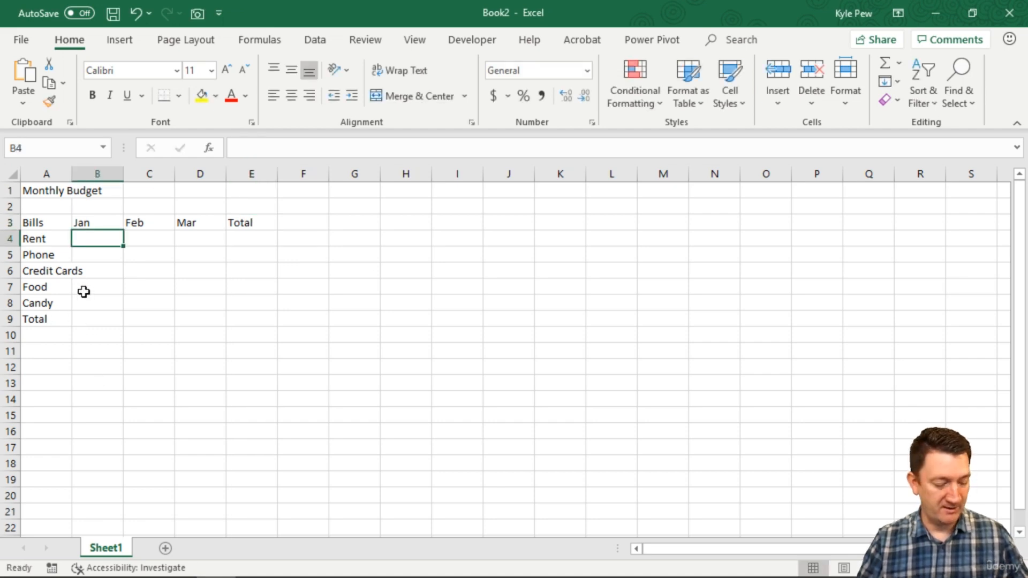
left_click_drag(60, 319, 122, 336)
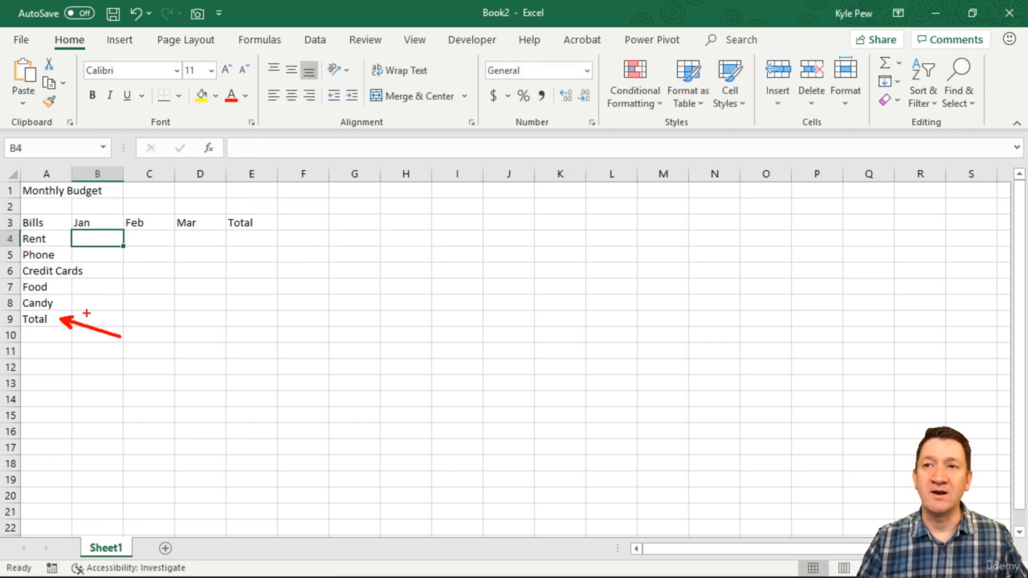
left_click_drag(69, 311, 380, 327)
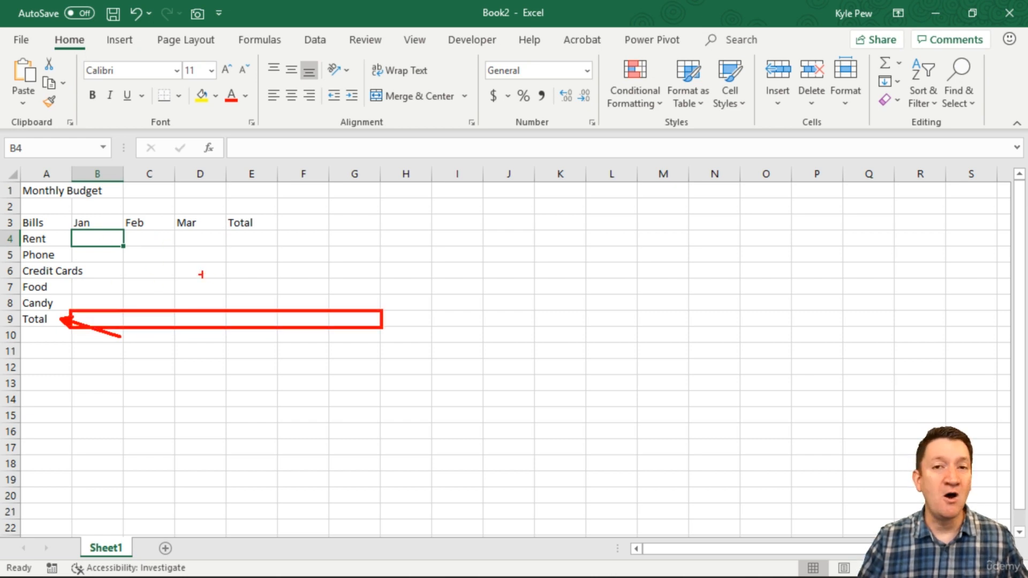
left_click_drag(276, 214, 320, 175)
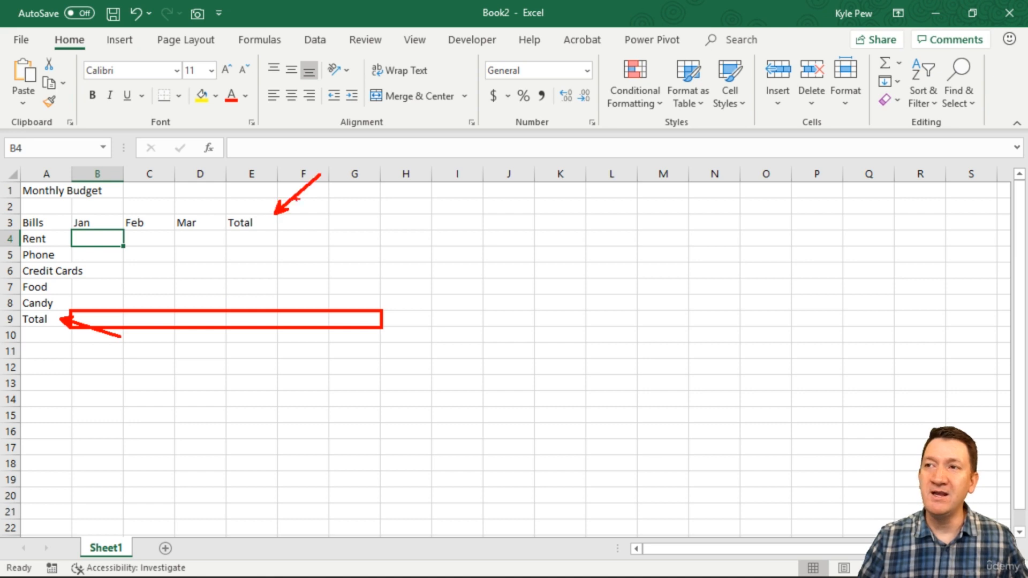
left_click_drag(227, 230, 280, 309)
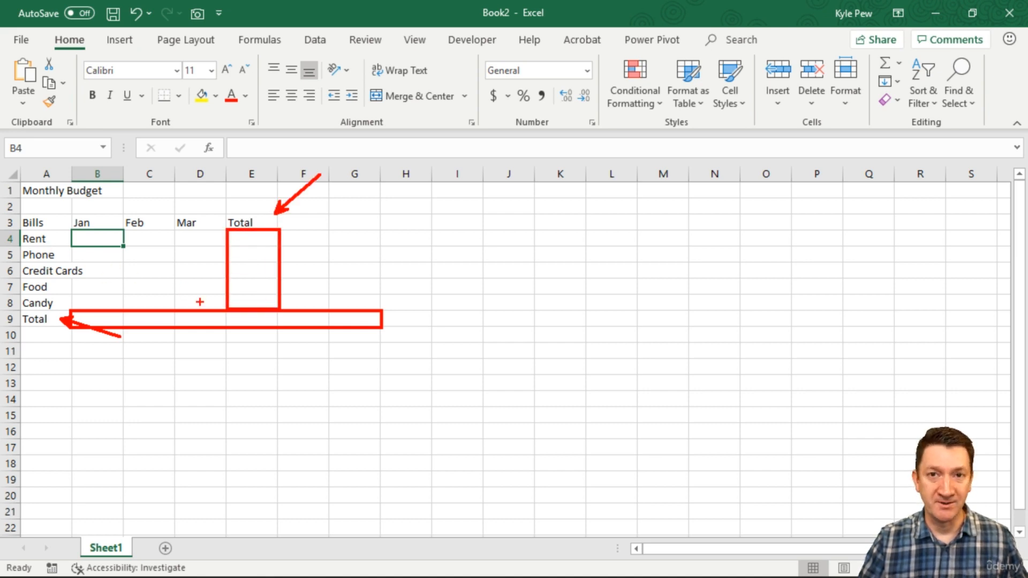
key("Escape")
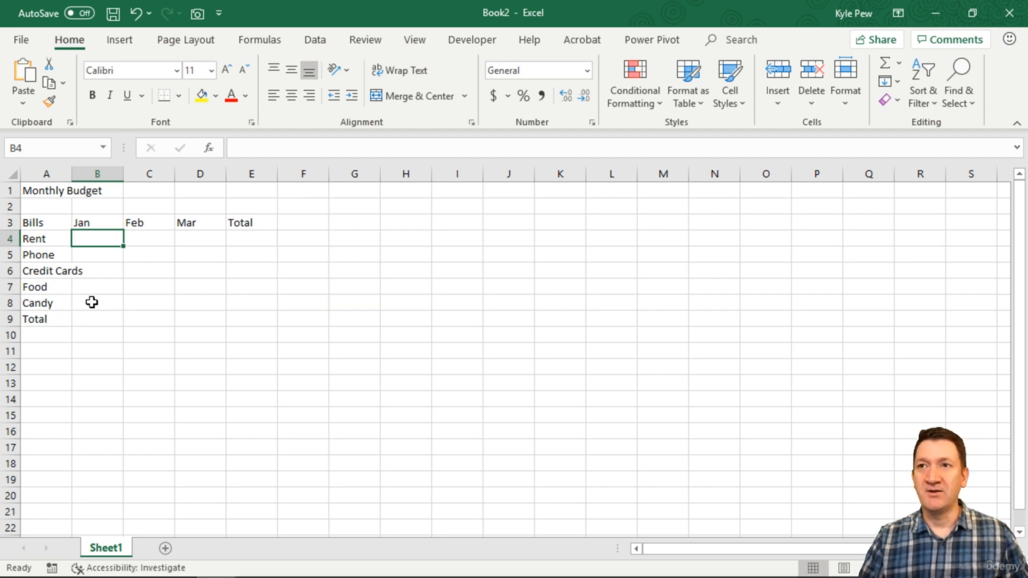